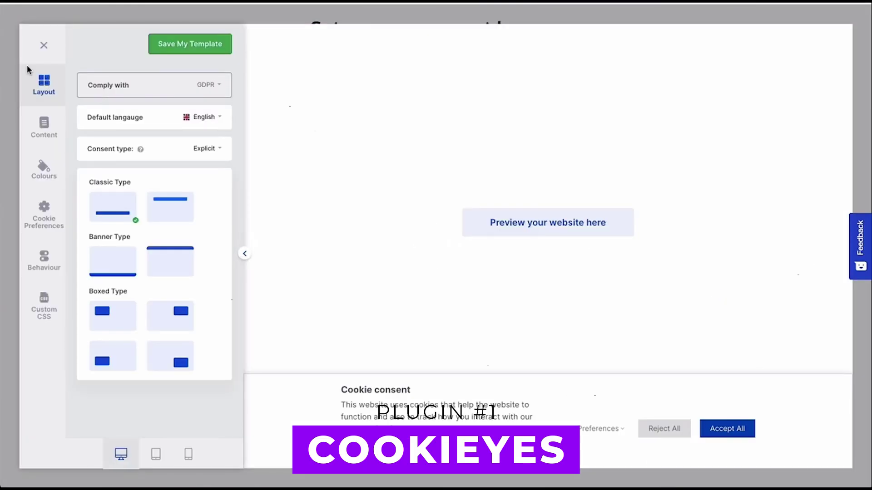
# Copy the CookieYes banner script and review the banner's Content, Colours, Preferences, Behaviour and Custom CSS settings
pyautogui.click(44, 45)
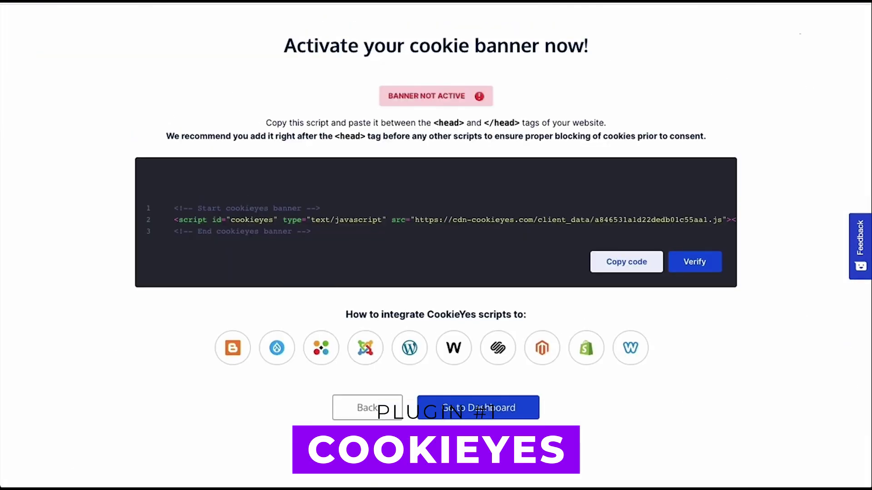
pyautogui.click(629, 272)
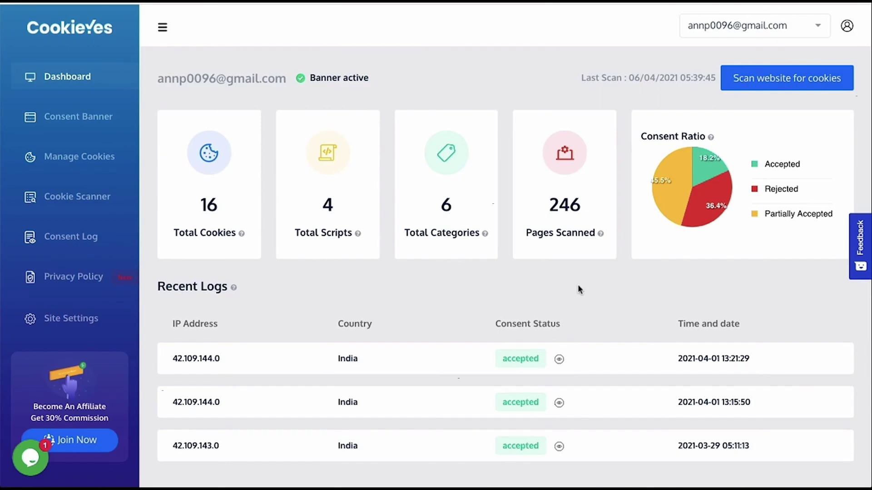
pyautogui.click(94, 119)
pyautogui.click(45, 131)
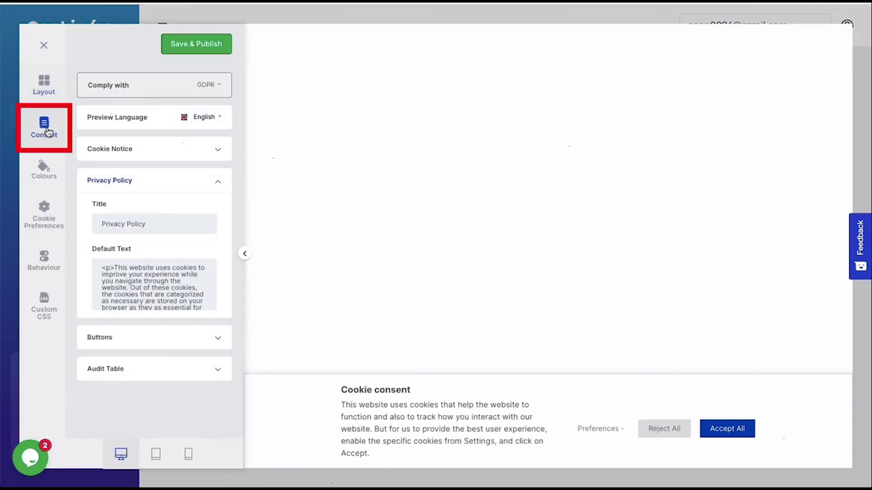
pyautogui.click(44, 166)
pyautogui.click(44, 214)
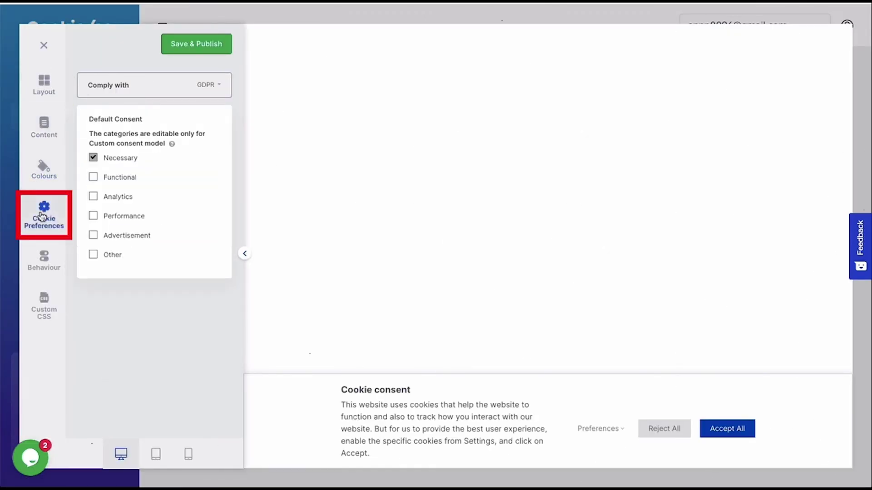
pyautogui.click(45, 266)
pyautogui.click(45, 305)
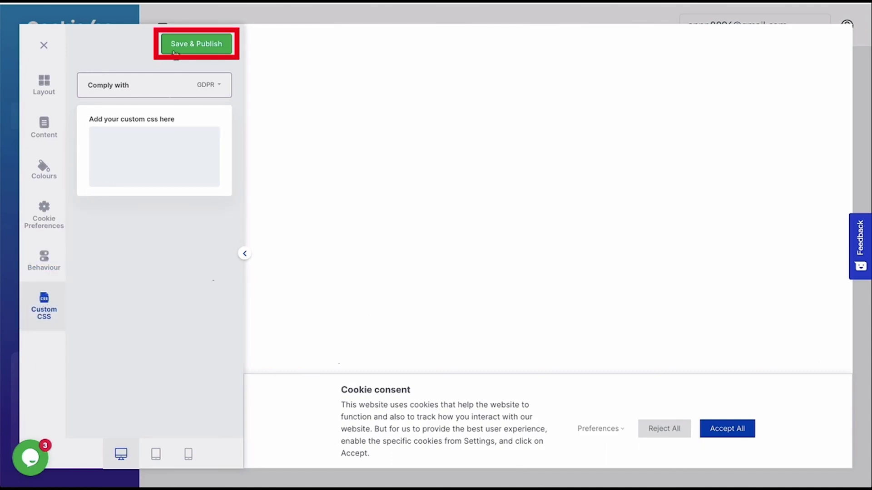
# Review the cookie categories, cookie scan history, visitor consent log and privacy policy settings
pyautogui.click(61, 156)
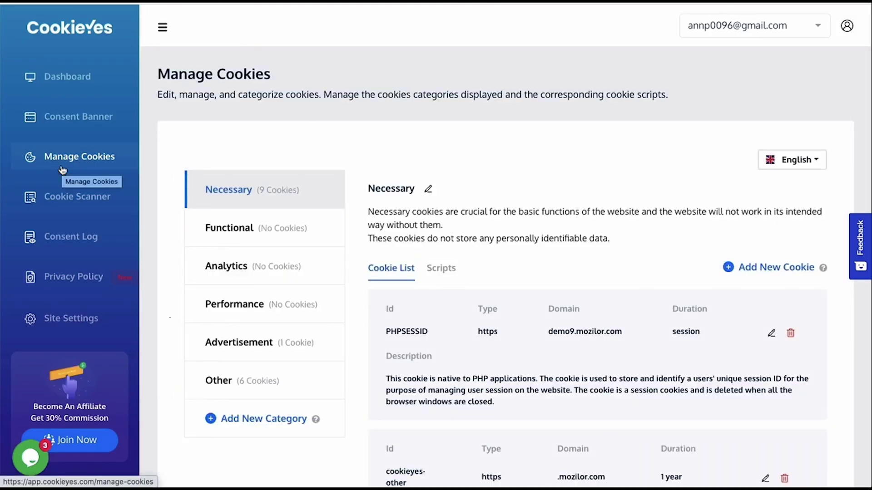
pyautogui.click(100, 201)
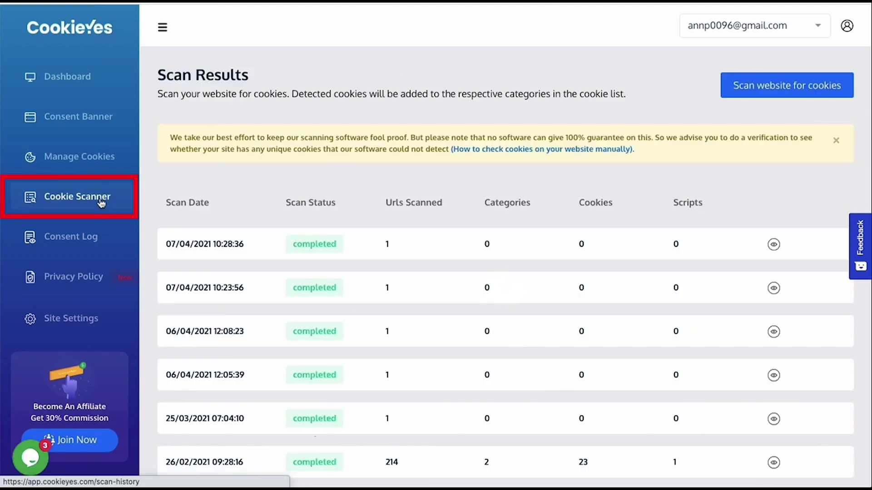
pyautogui.click(96, 243)
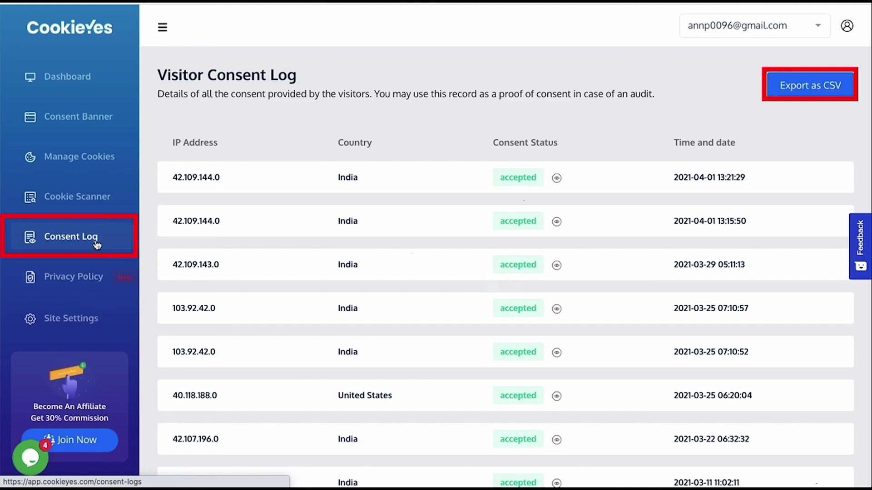
pyautogui.click(103, 277)
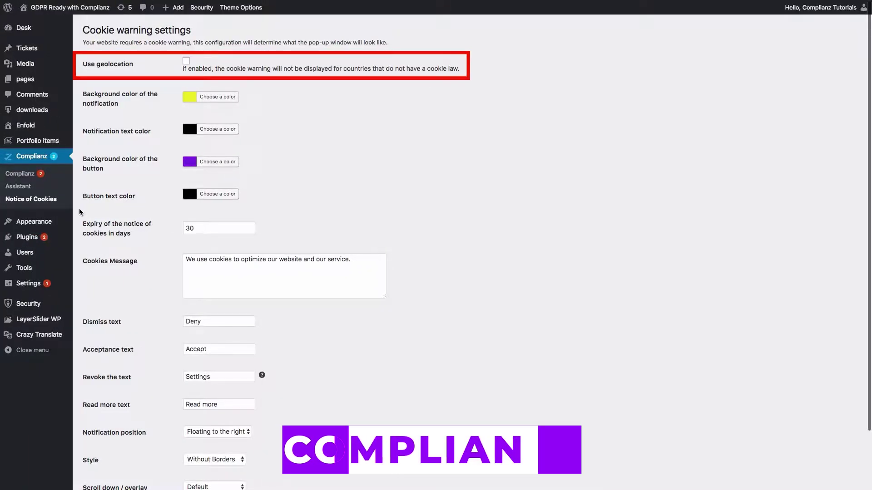
# Leave geolocation off and make the Complianz notification background blue
pyautogui.click(186, 61)
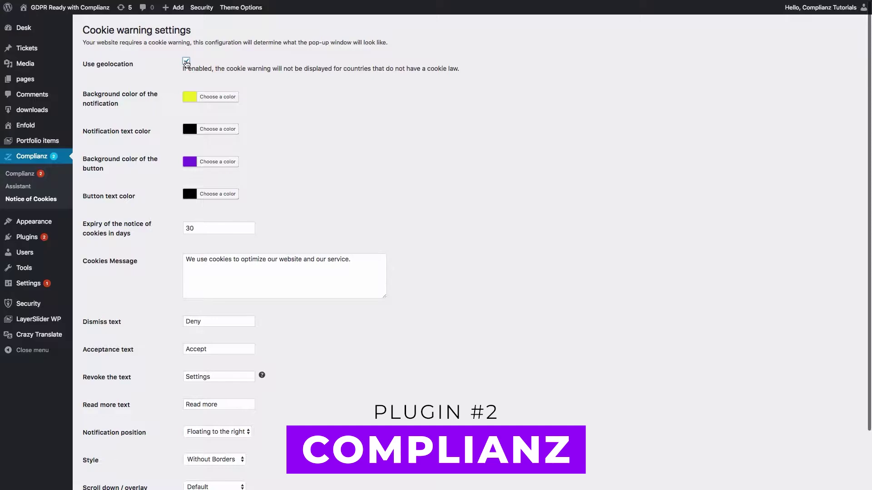
pyautogui.click(186, 61)
pyautogui.click(189, 96)
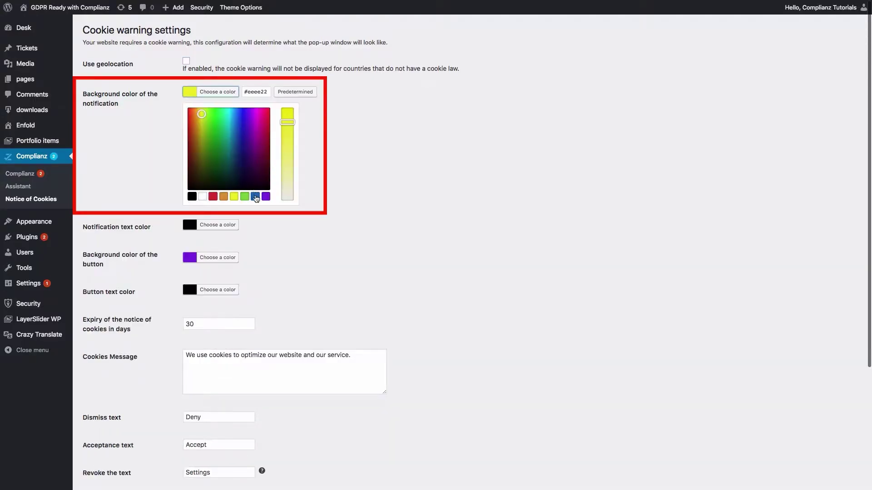
pyautogui.click(256, 196)
pyautogui.scroll(-5, 249, 271)
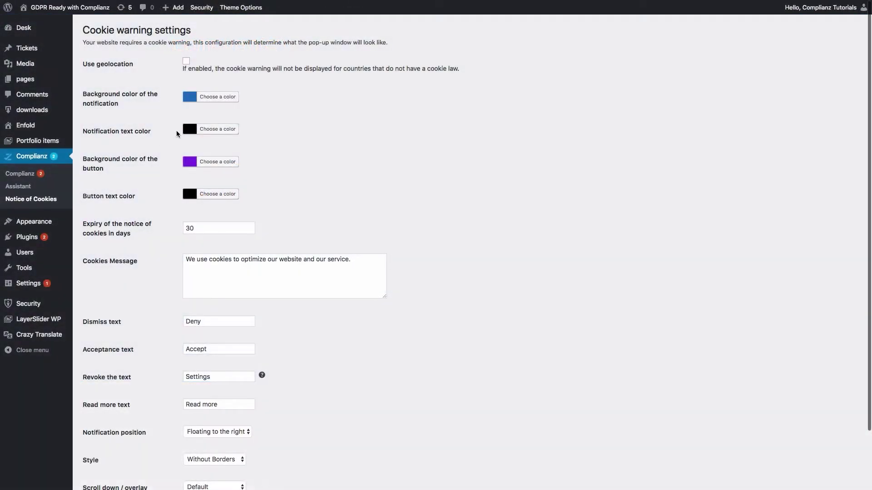
# Make the notification text and button background white, and pick a new button text colour
pyautogui.click(191, 129)
pyautogui.click(203, 234)
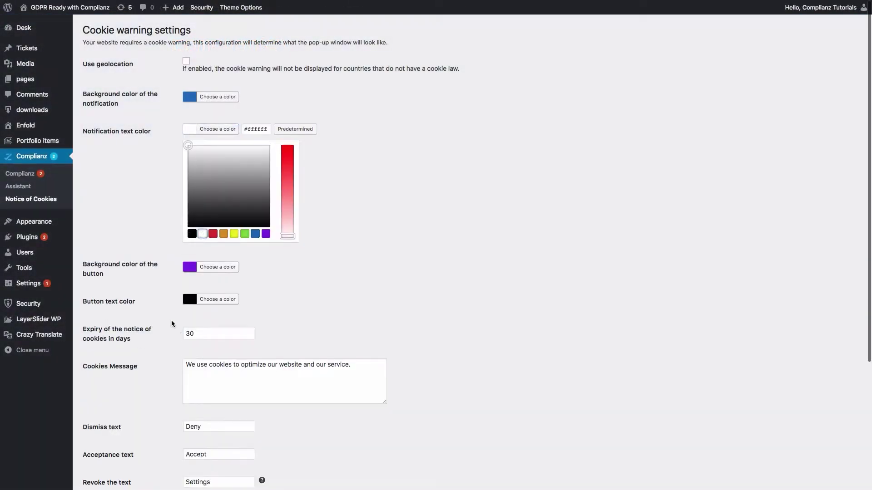
pyautogui.scroll(-4, 171, 321)
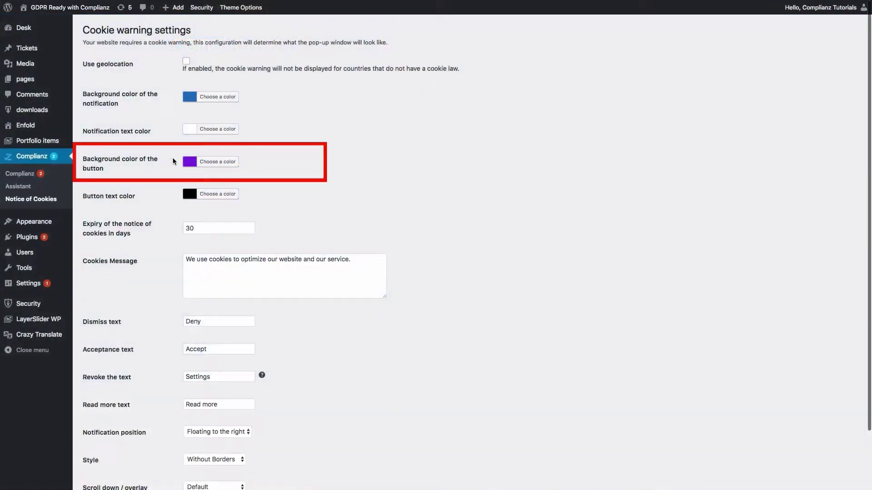
pyautogui.click(218, 162)
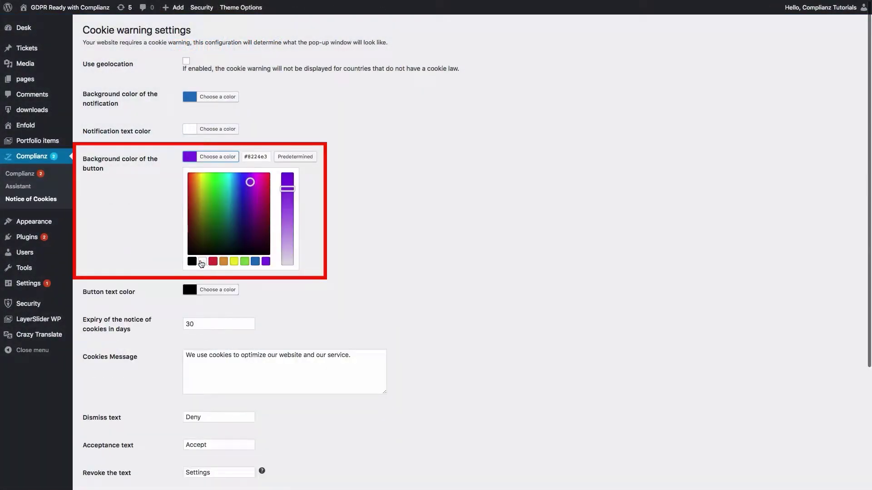
pyautogui.click(203, 261)
pyautogui.click(231, 227)
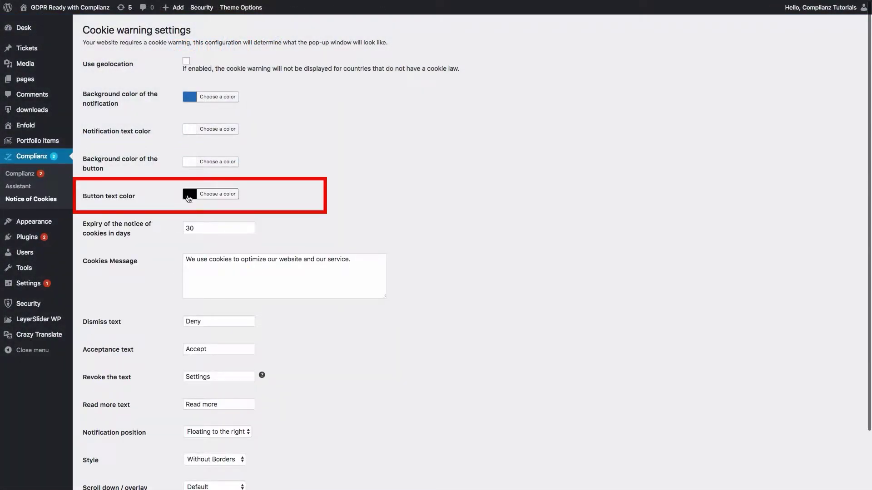
pyautogui.click(188, 198)
pyautogui.click(196, 300)
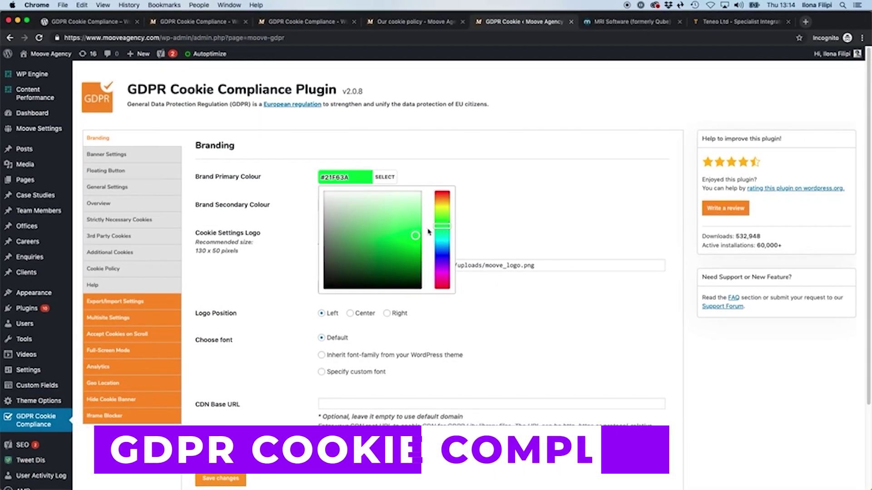
# Set the secondary brand colour to red and check the 3rd Party Cookies head and body scripts
pyautogui.click(346, 205)
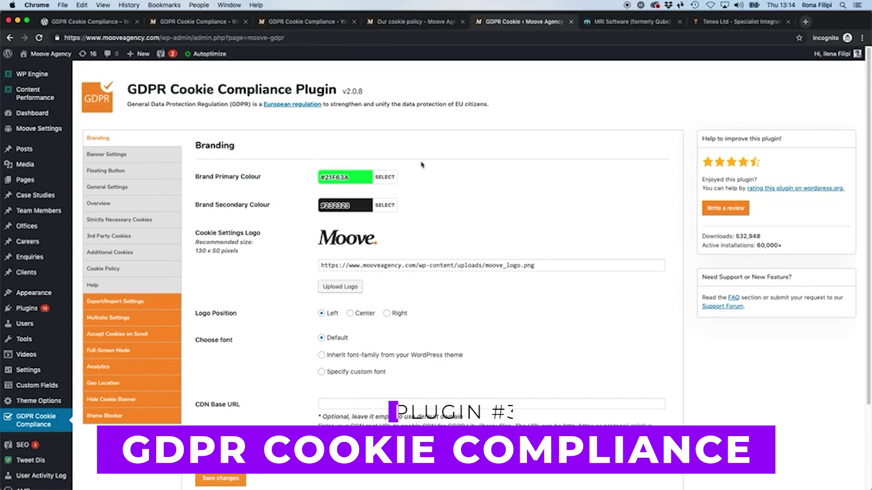
pyautogui.click(410, 260)
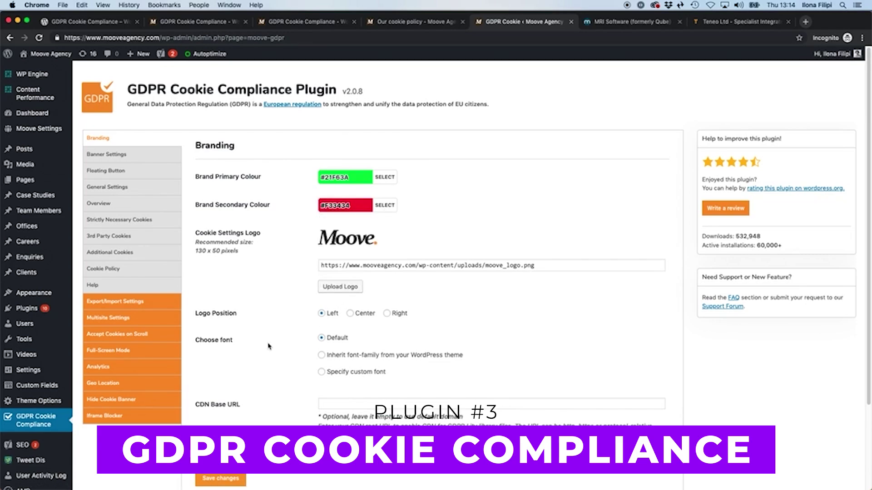
pyautogui.click(109, 235)
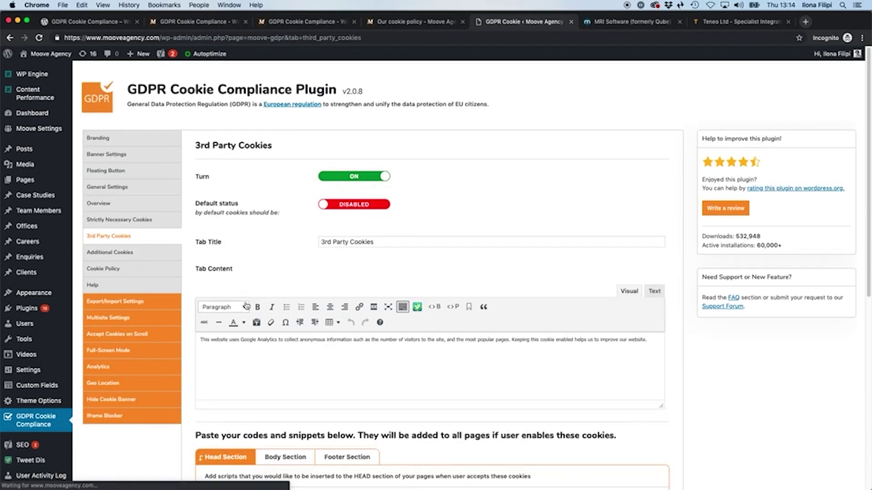
pyautogui.scroll(-4, 245, 305)
pyautogui.click(285, 293)
pyautogui.scroll(-1, 278, 295)
pyautogui.click(226, 246)
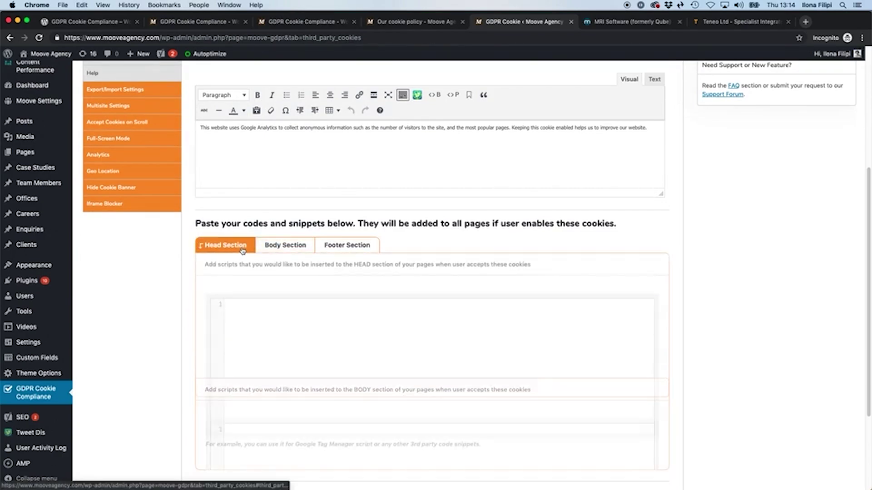
pyautogui.scroll(3, 184, 271)
# Browse the Analytics statistics, Geo Location, Hide Cookie Banner and Iframe Blocker pages
pyautogui.click(114, 310)
pyautogui.scroll(-3, 372, 348)
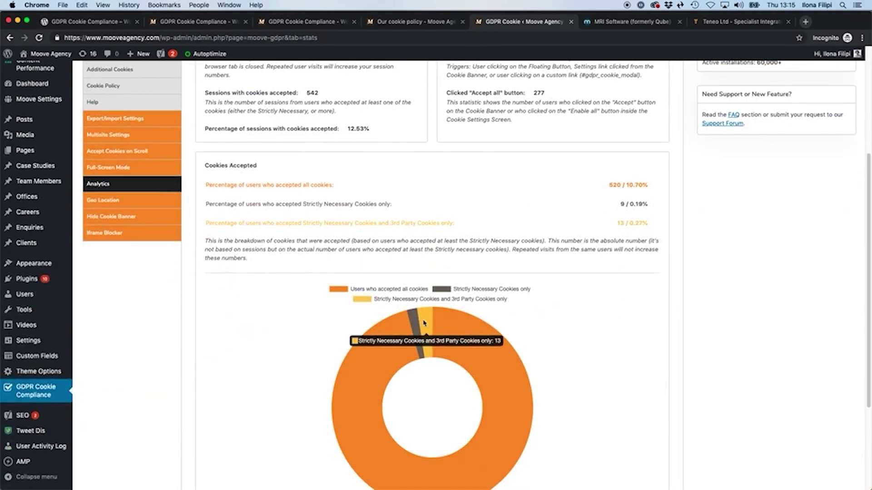
pyautogui.scroll(2, 401, 332)
pyautogui.click(165, 265)
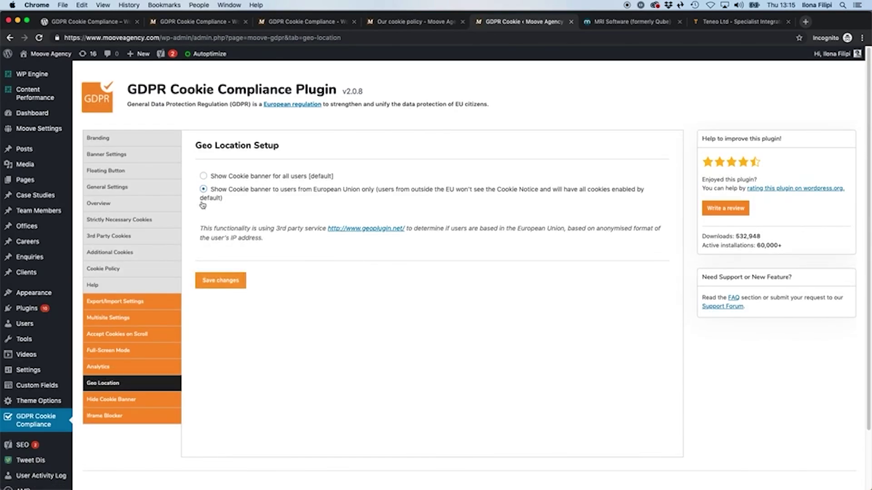
pyautogui.click(129, 401)
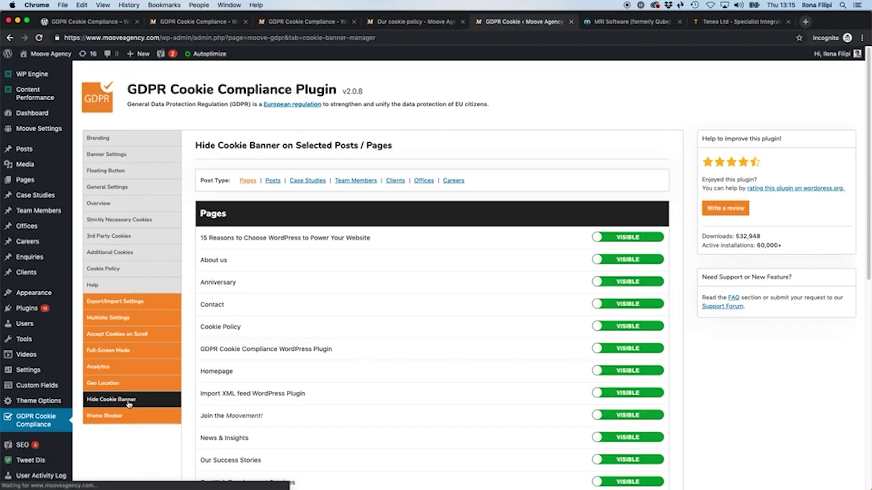
pyautogui.click(148, 416)
pyautogui.scroll(-3, 253, 423)
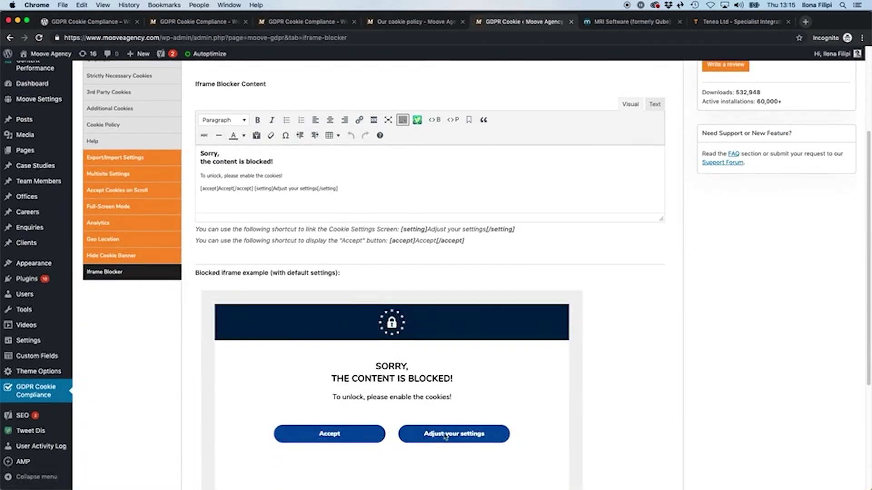
pyautogui.scroll(5, 375, 458)
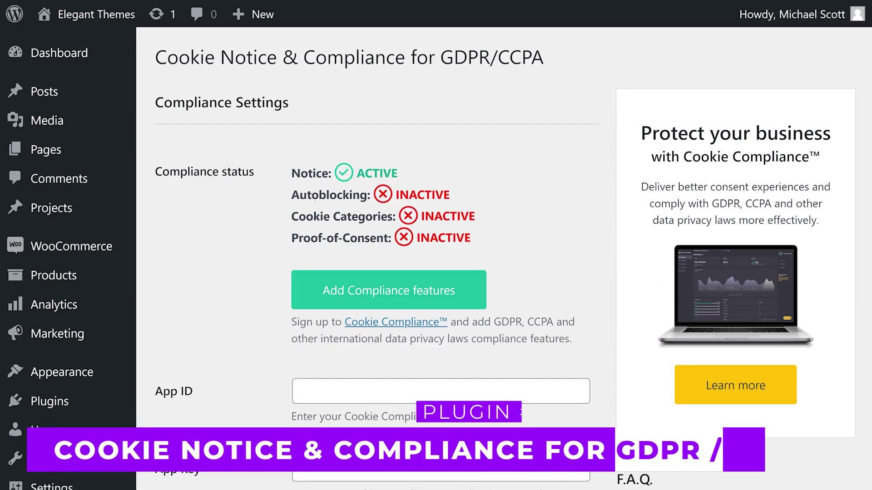
pyautogui.scroll(-7, 350, 282)
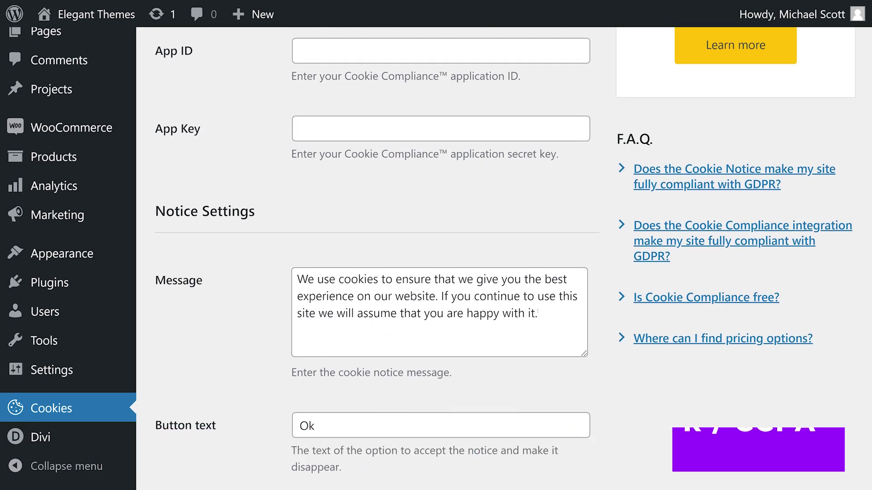
pyautogui.moveTo(538, 313); pyautogui.dragTo(308, 279)
pyautogui.click(263, 295)
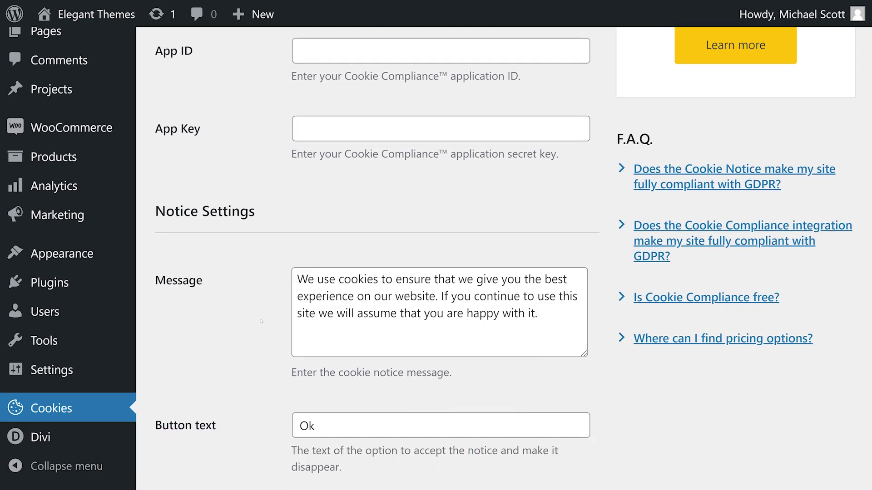
pyautogui.scroll(-5, 262, 318)
pyautogui.click(308, 252)
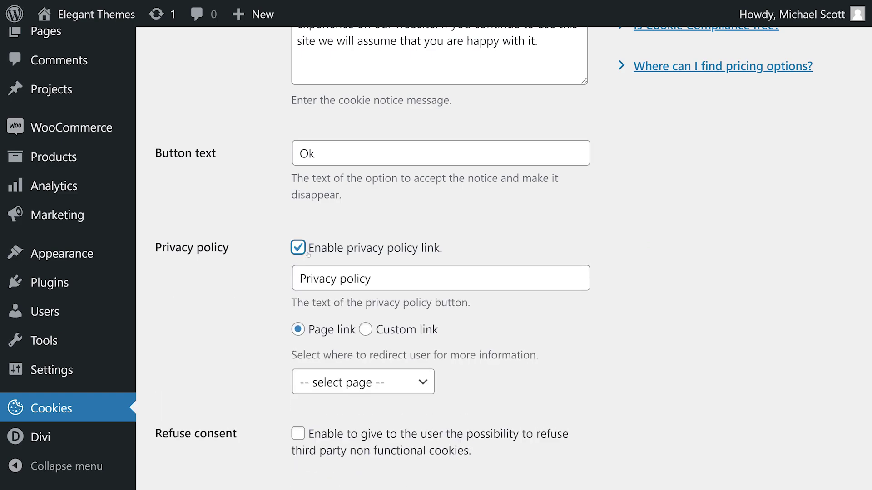
pyautogui.scroll(-4, 276, 279)
pyautogui.scroll(3, 277, 275)
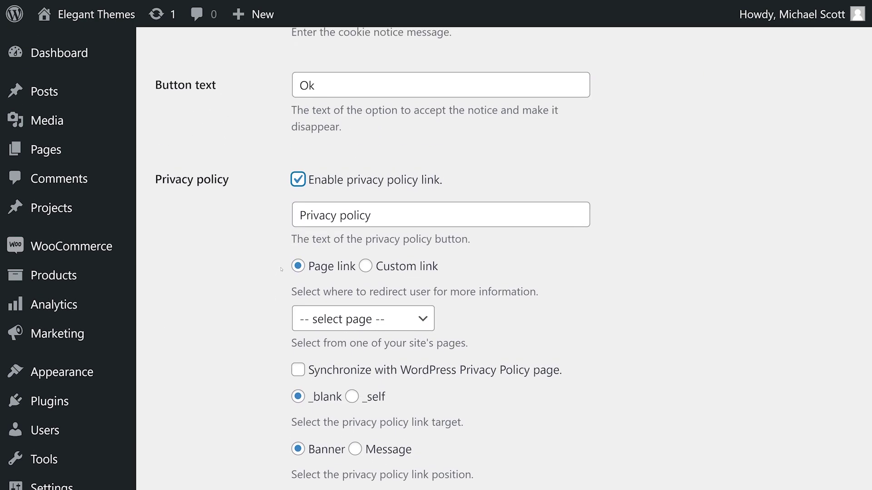
pyautogui.click(302, 184)
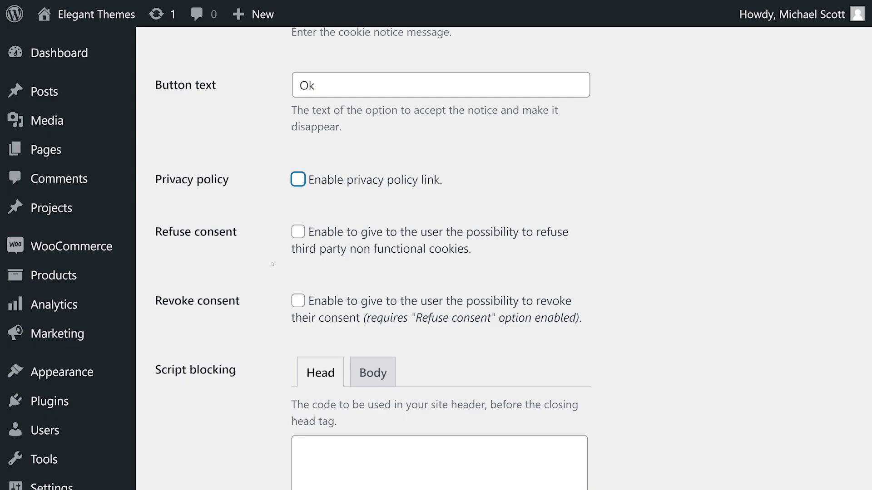
pyautogui.click(298, 233)
pyautogui.click(298, 233)
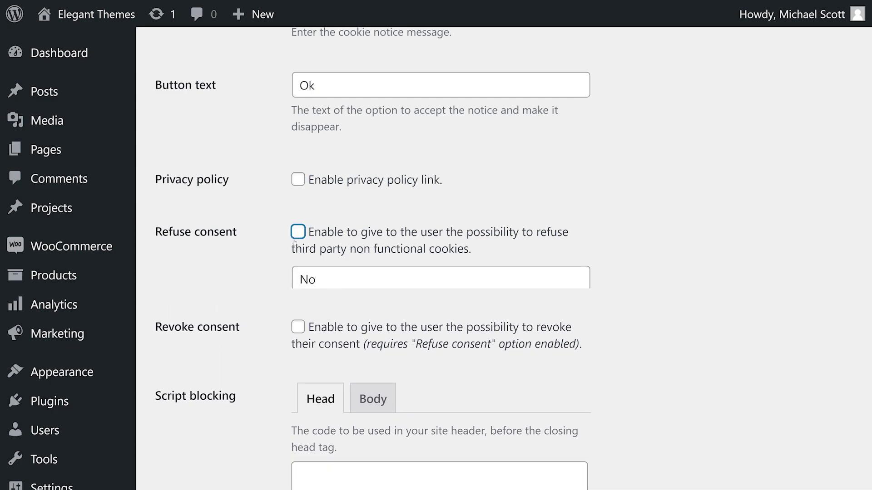
pyautogui.click(298, 302)
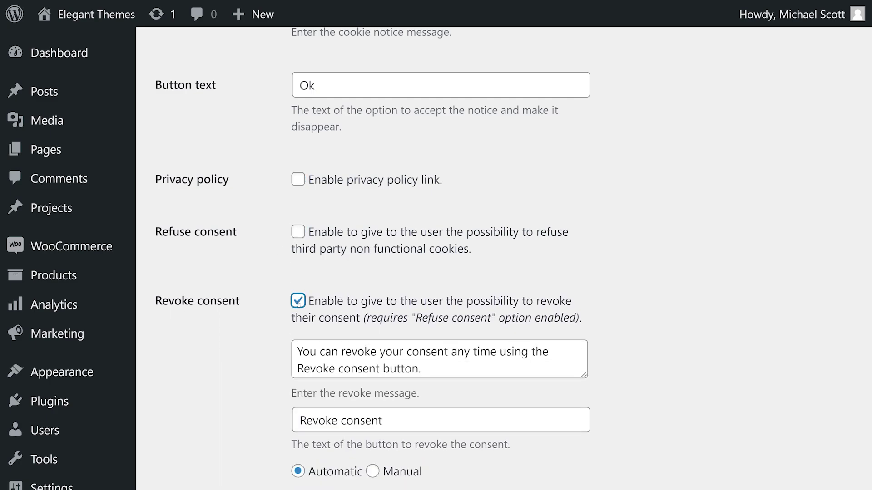
pyautogui.click(298, 301)
pyautogui.scroll(-4, 247, 345)
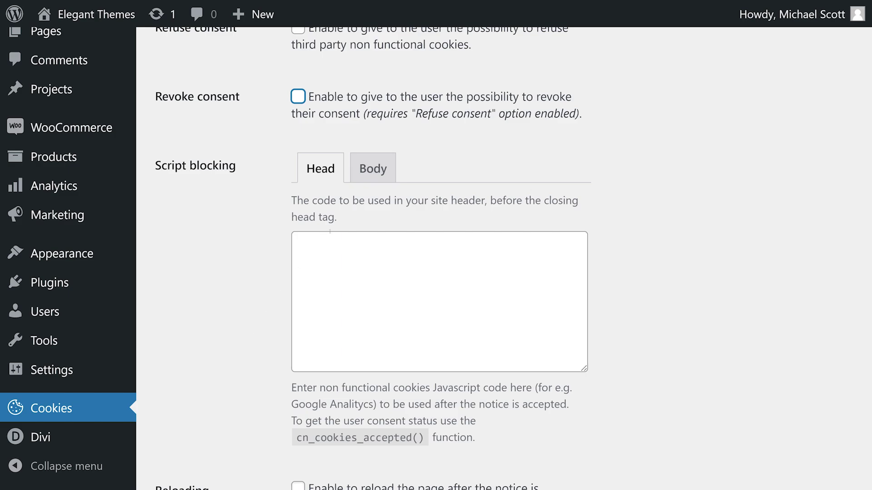
pyautogui.click(373, 169)
pyautogui.click(321, 169)
pyautogui.scroll(-5, 201, 318)
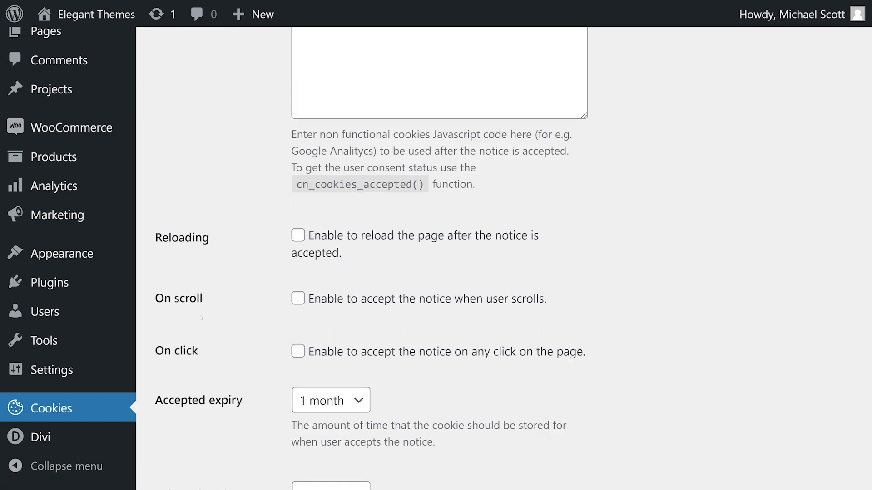
pyautogui.scroll(-3, 200, 318)
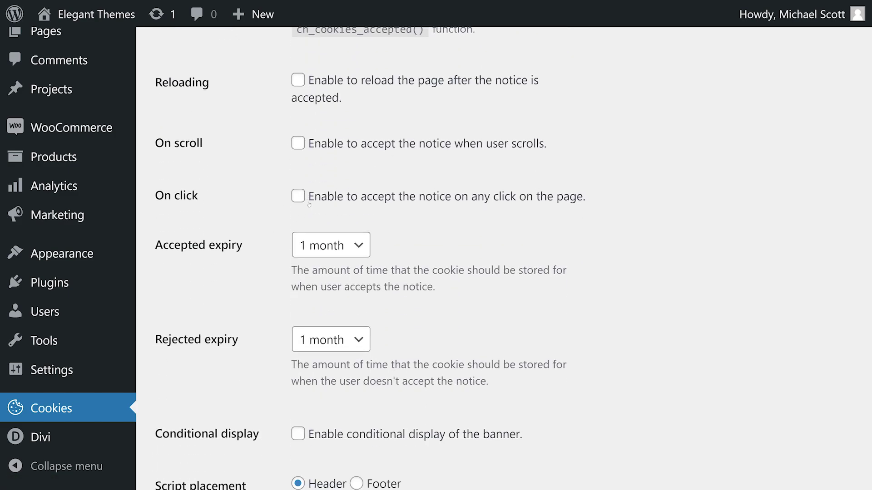
pyautogui.scroll(-7, 478, 395)
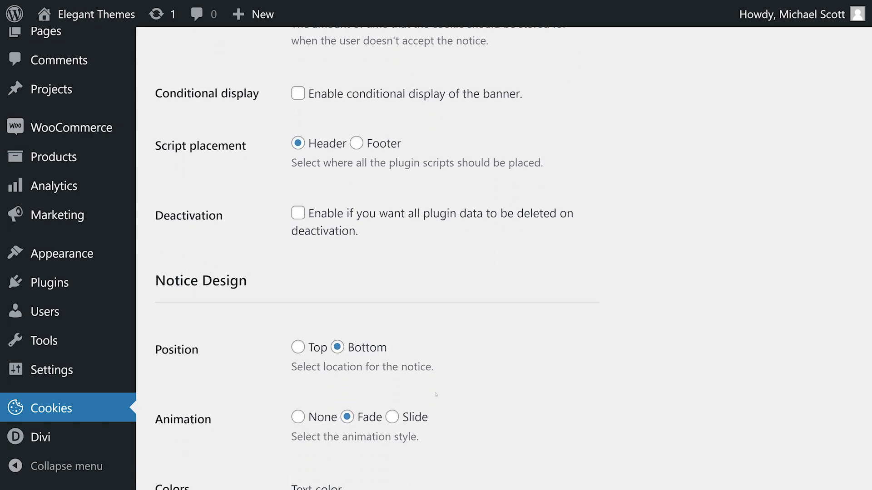
pyautogui.scroll(-9, 277, 368)
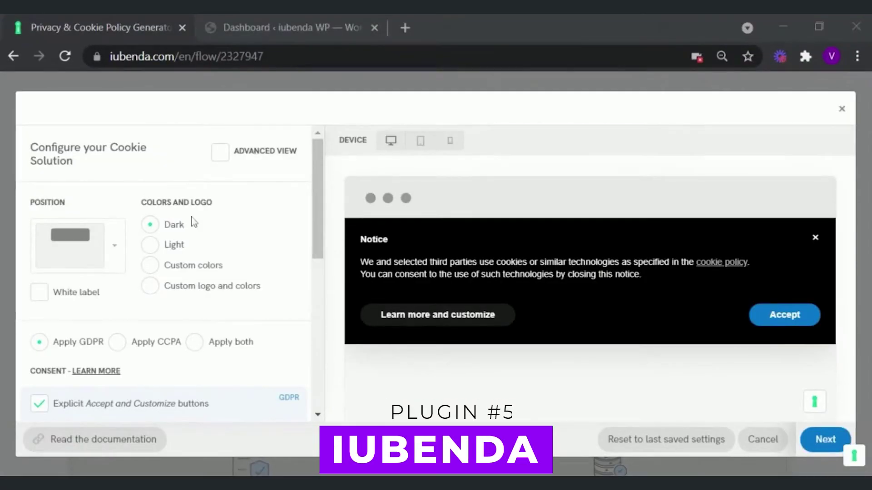
# Try several iubenda banner colour schemes and bring up the banner position choices
pyautogui.click(152, 245)
pyautogui.click(149, 265)
pyautogui.click(150, 346)
pyautogui.click(115, 245)
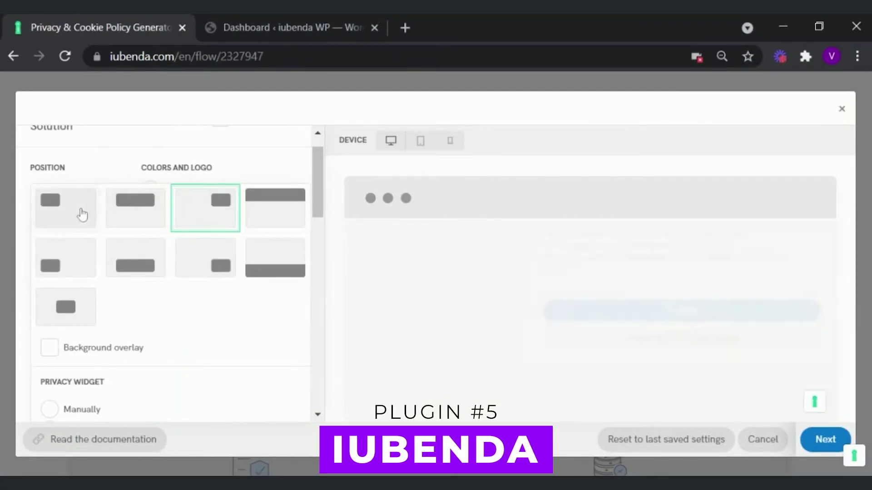
pyautogui.scroll(-5, 331, 292)
# Apply both GDPR and CCPA rules and add an explicit Reject button to the banner
pyautogui.click(194, 249)
pyautogui.scroll(5, 159, 245)
pyautogui.scroll(-5, 331, 292)
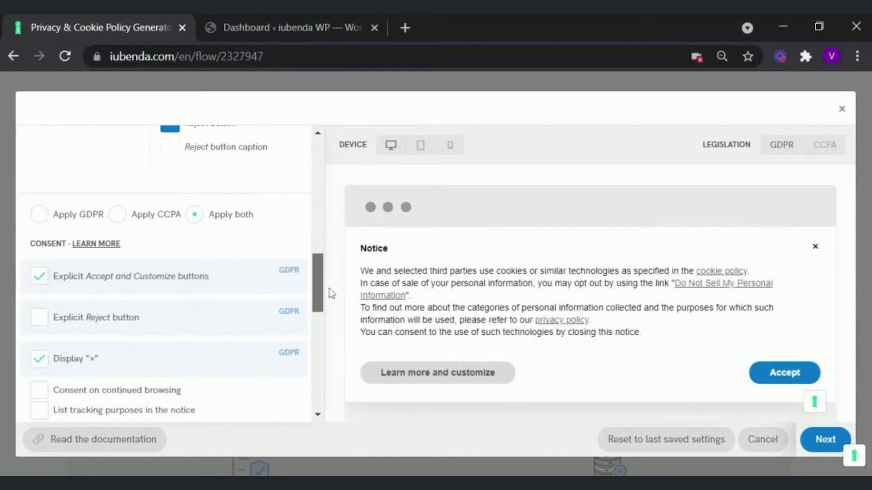
pyautogui.scroll(-1, 331, 293)
pyautogui.click(86, 272)
# Save the iubenda cookie banner configuration
pyautogui.scroll(-3, 169, 199)
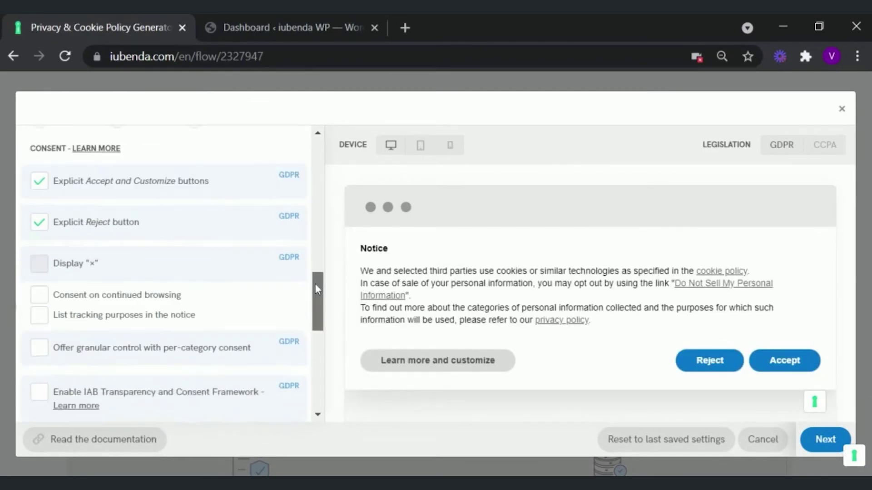
pyautogui.moveTo(153, 250)
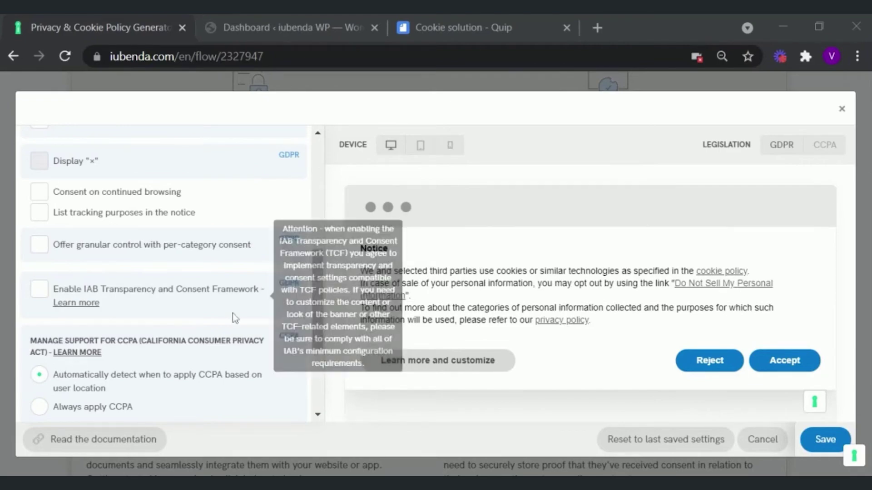
pyautogui.scroll(-2, 233, 313)
pyautogui.moveTo(317, 336); pyautogui.dragTo(312, 156)
pyautogui.scroll(-10, 292, 245)
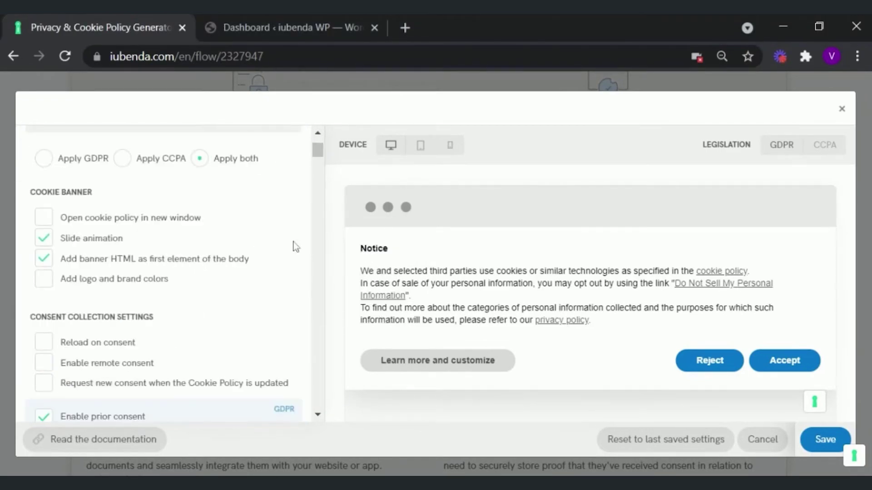
pyautogui.click(826, 439)
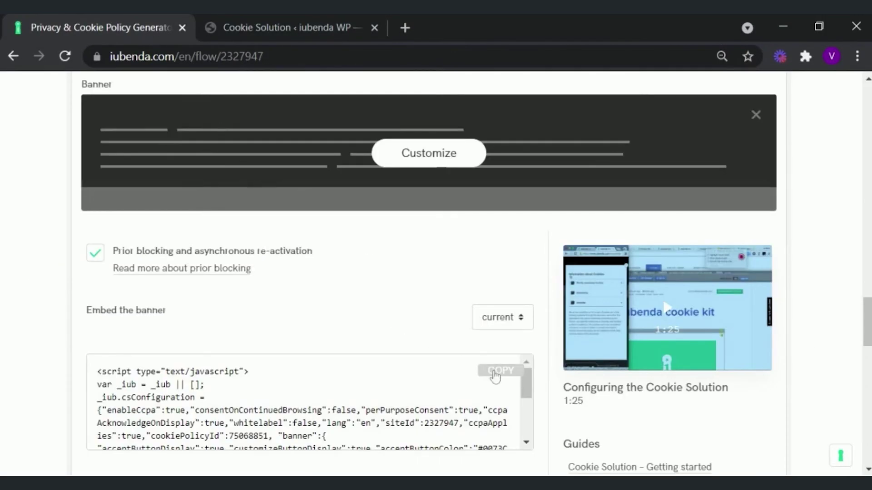
# Paste the iubenda code into the English field, allow Measurement on the site banner, and open the cookie policy
pyautogui.click(273, 20)
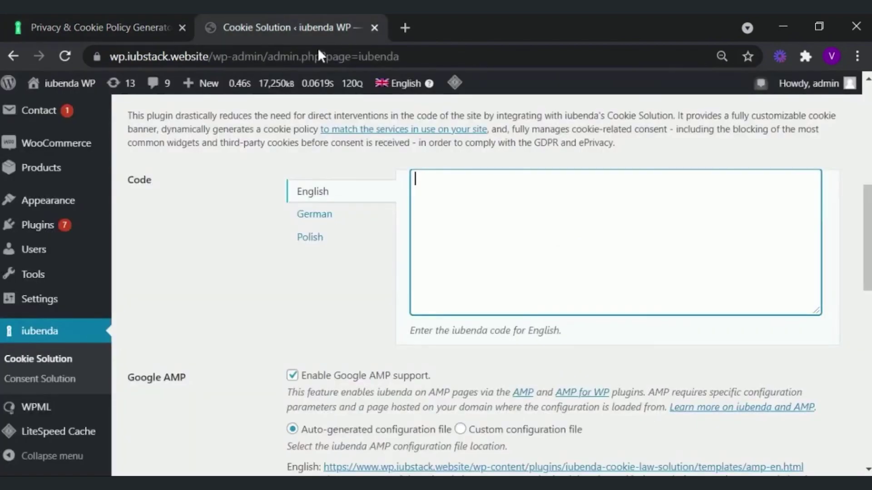
pyautogui.hotkey('ctrl', 'v')
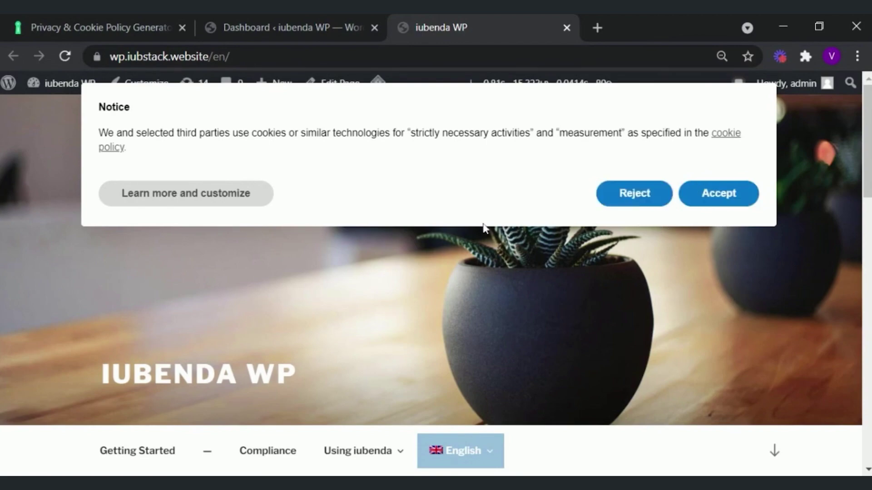
pyautogui.click(241, 202)
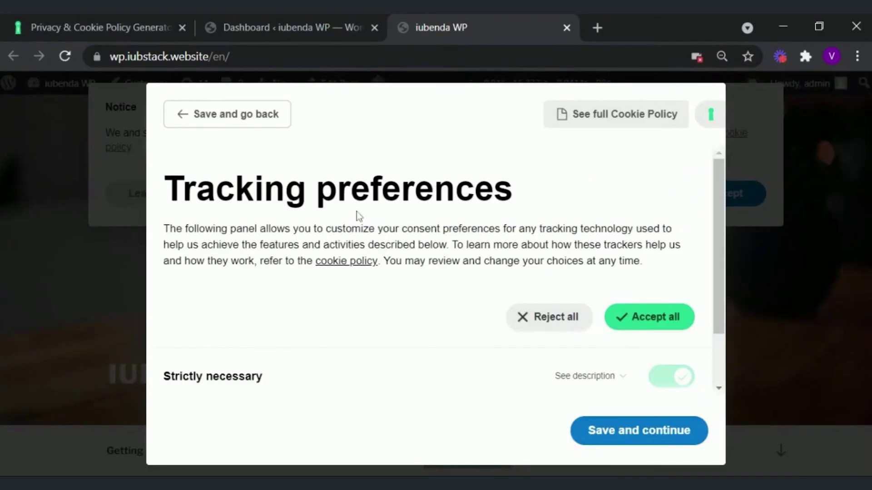
pyautogui.scroll(-2, 636, 227)
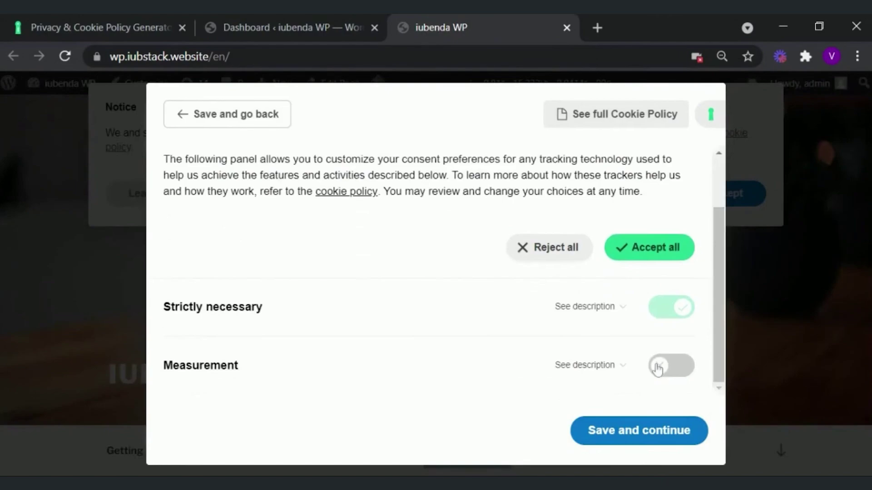
pyautogui.click(658, 369)
pyautogui.click(175, 115)
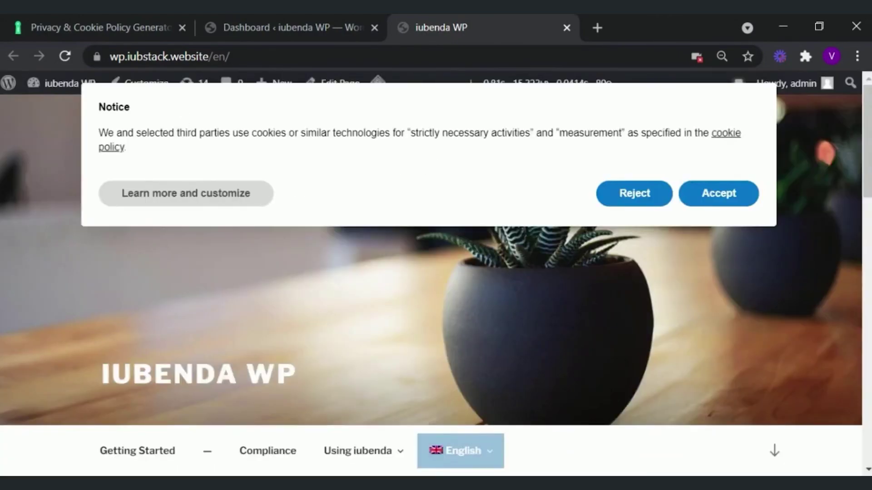
pyautogui.click(726, 134)
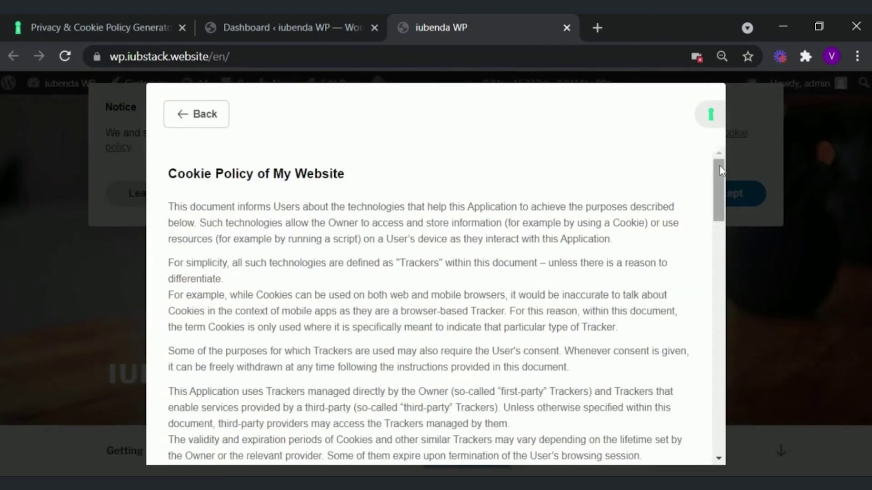
pyautogui.moveTo(716, 177); pyautogui.dragTo(707, 399)
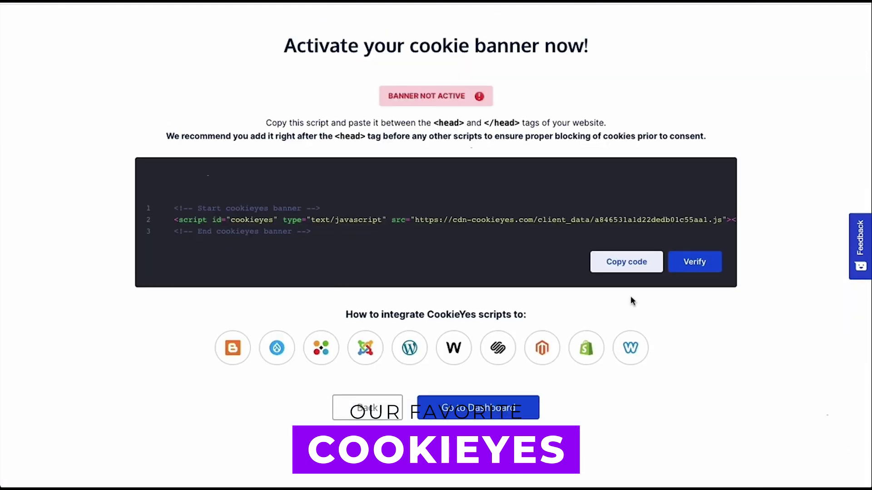
# Copy the CookieYes banner script and review the Content, Colours, Preferences, Behaviour and Custom CSS settings
pyautogui.click(626, 262)
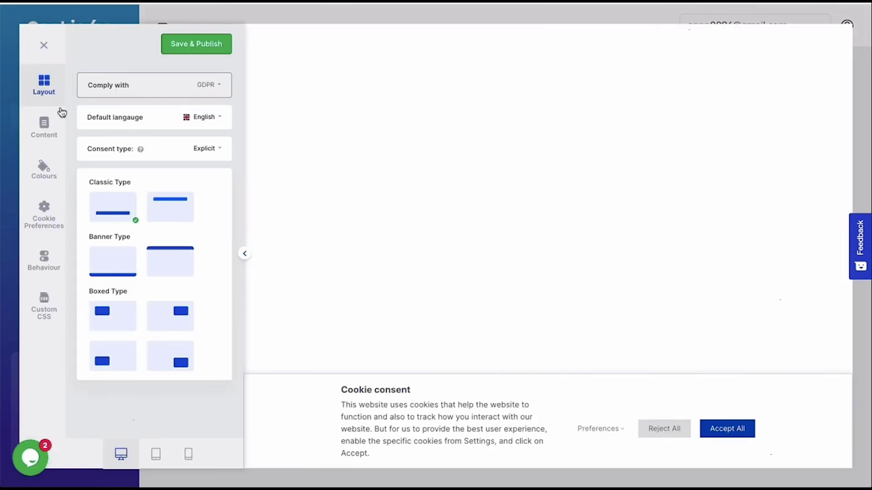
pyautogui.click(44, 127)
pyautogui.click(44, 170)
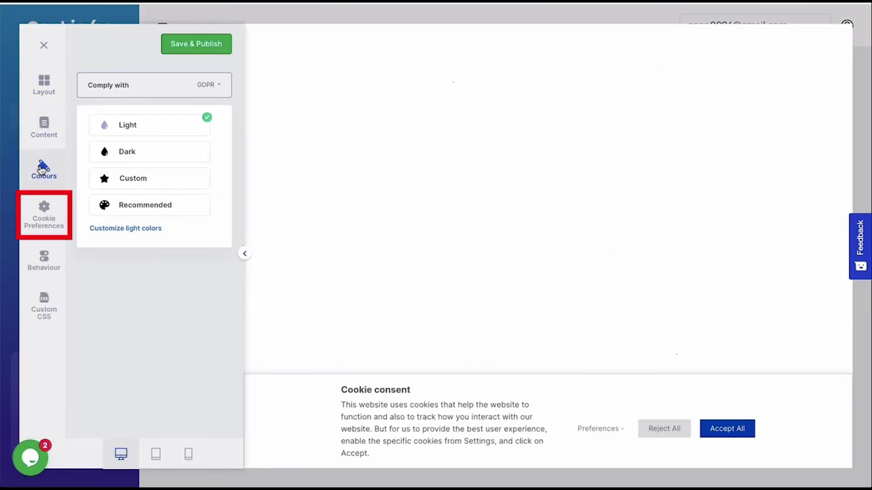
pyautogui.click(44, 214)
pyautogui.click(45, 263)
pyautogui.click(44, 305)
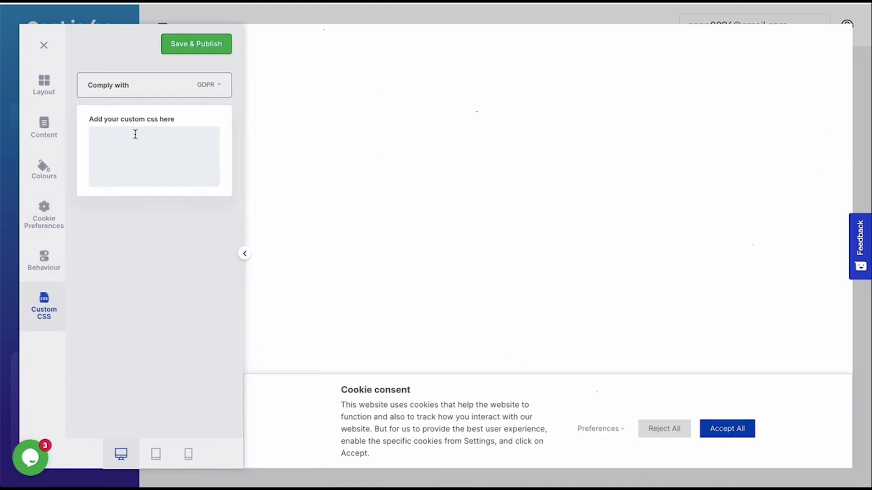
# Check the cookie categories and scan results, then start the privacy policy generator
pyautogui.click(64, 158)
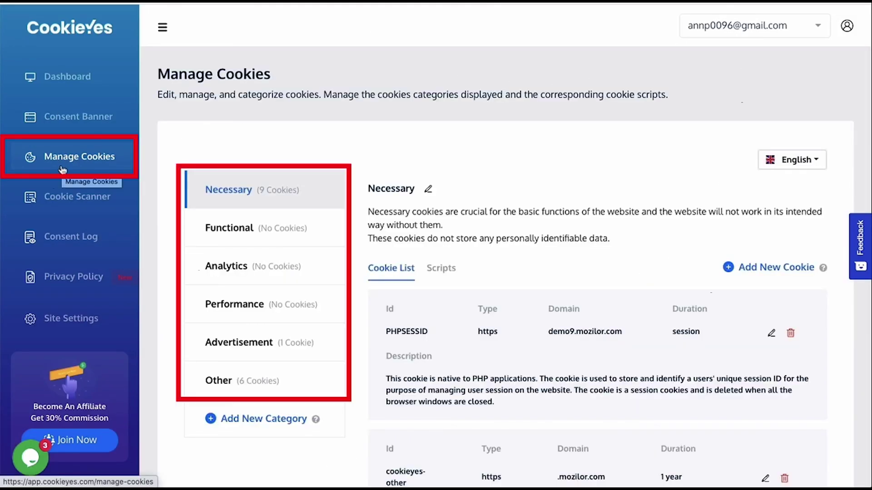
pyautogui.click(100, 202)
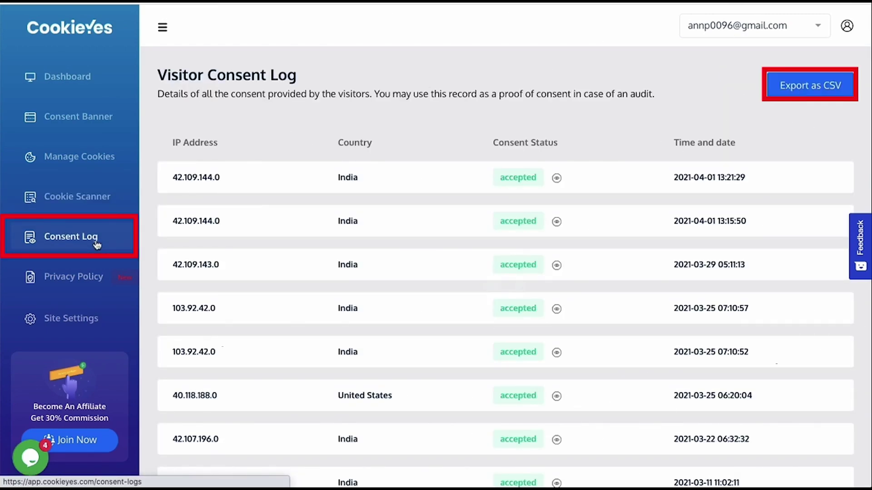
pyautogui.click(102, 277)
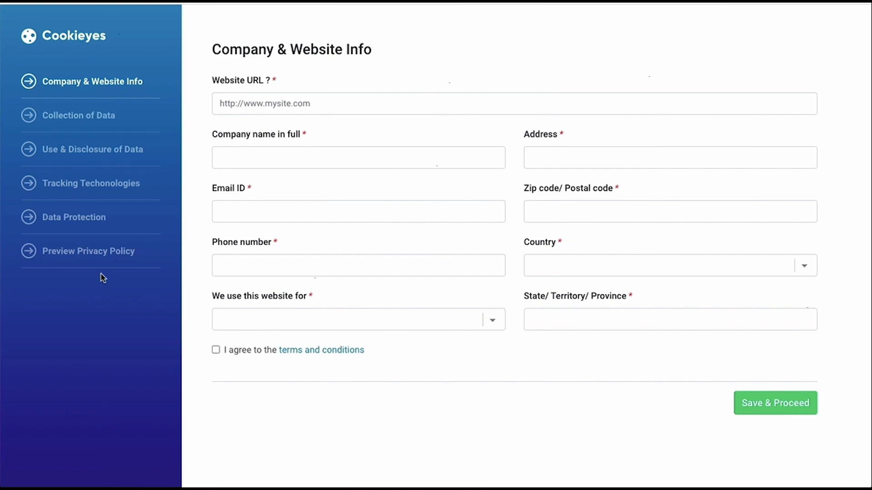